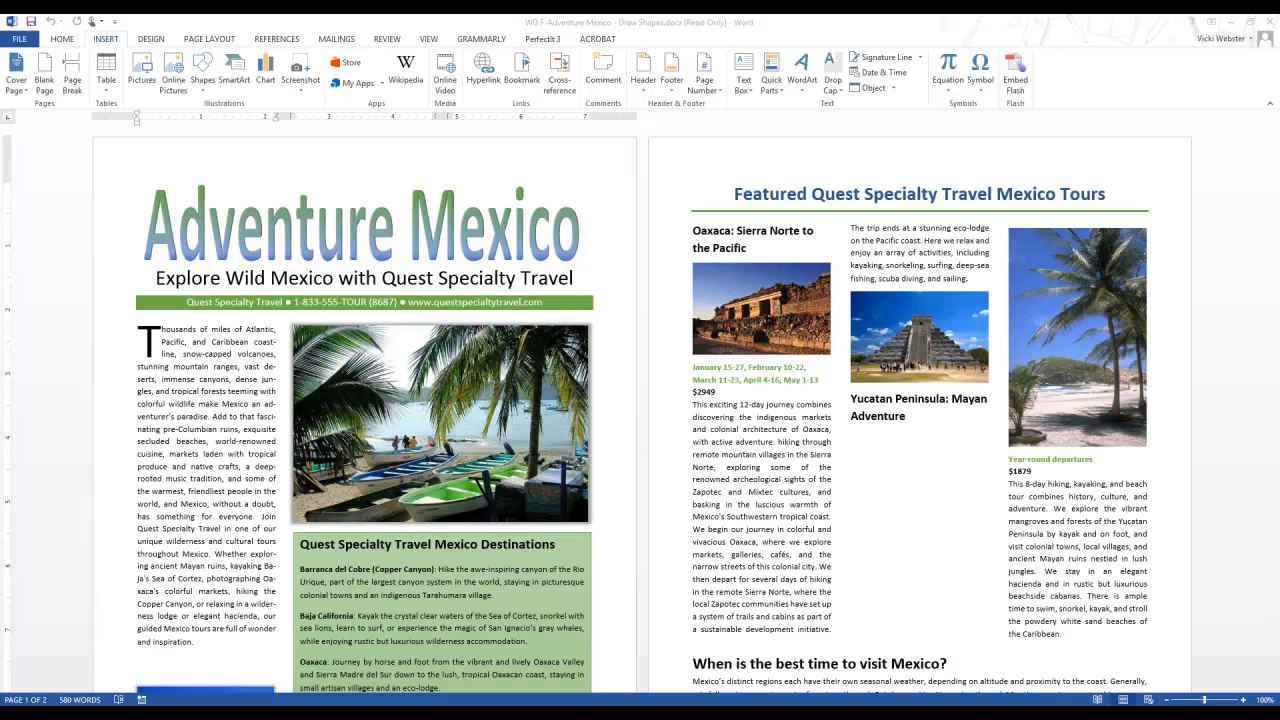
# Step: Draw a bevel shape about 1.58" square below the "When is the best time to visit Mexico?" paragraph on page 2
pyautogui.click(184, 393)
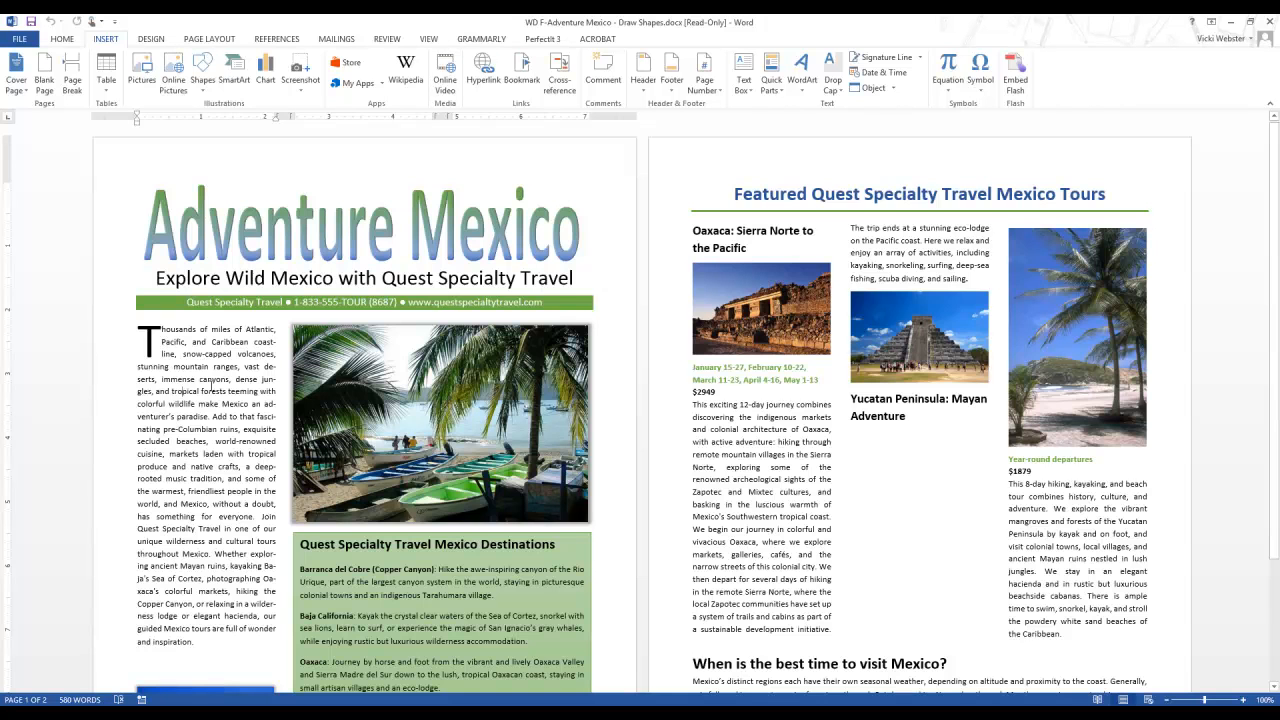
pyautogui.scroll(-3, 211, 386)
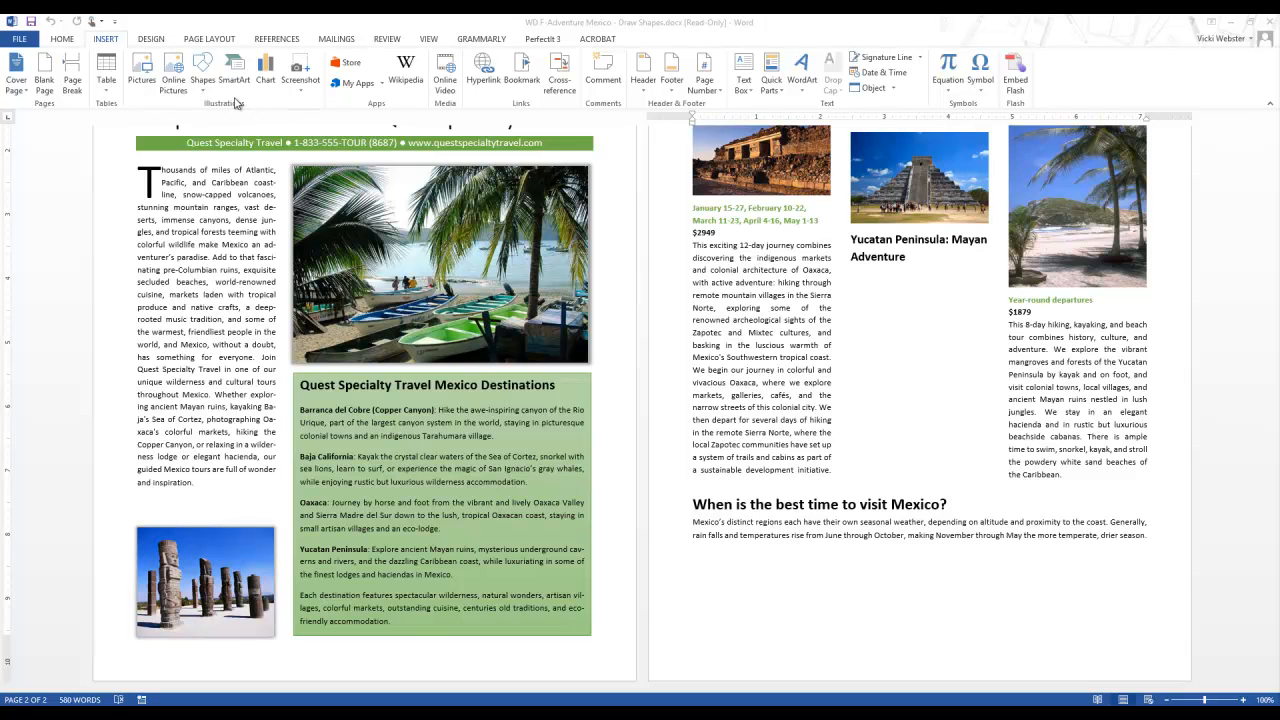
pyautogui.click(207, 82)
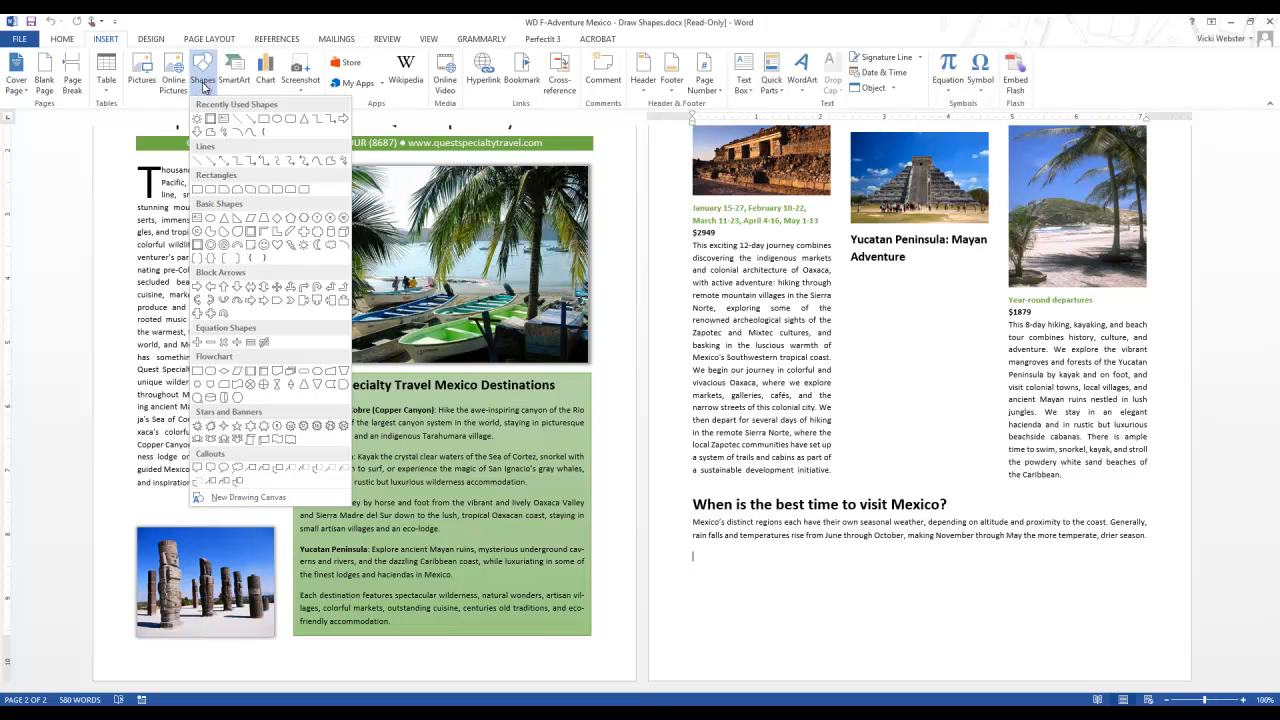
pyautogui.click(197, 244)
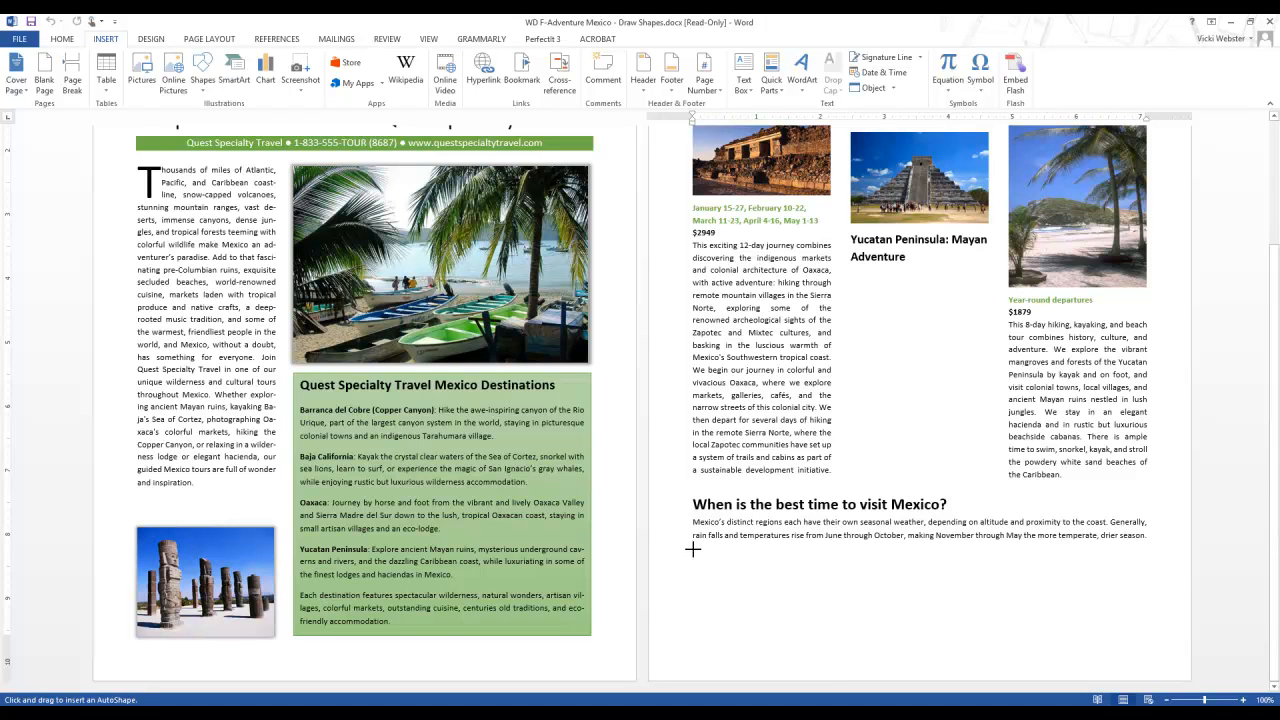
pyautogui.moveTo(692, 548); pyautogui.dragTo(796, 636)
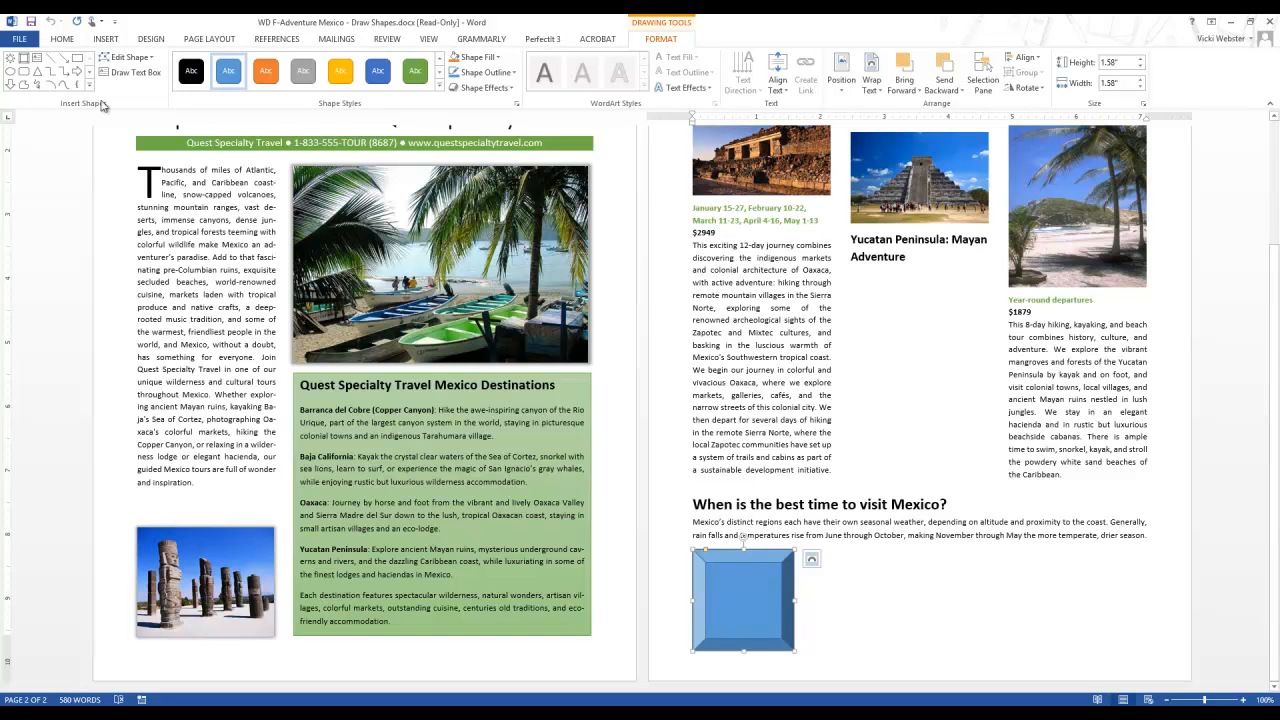
# Step: Draw three progressively smaller bevels nested inside the first one, about 1.18", 0.89" and 0.67" square
pyautogui.click(21, 59)
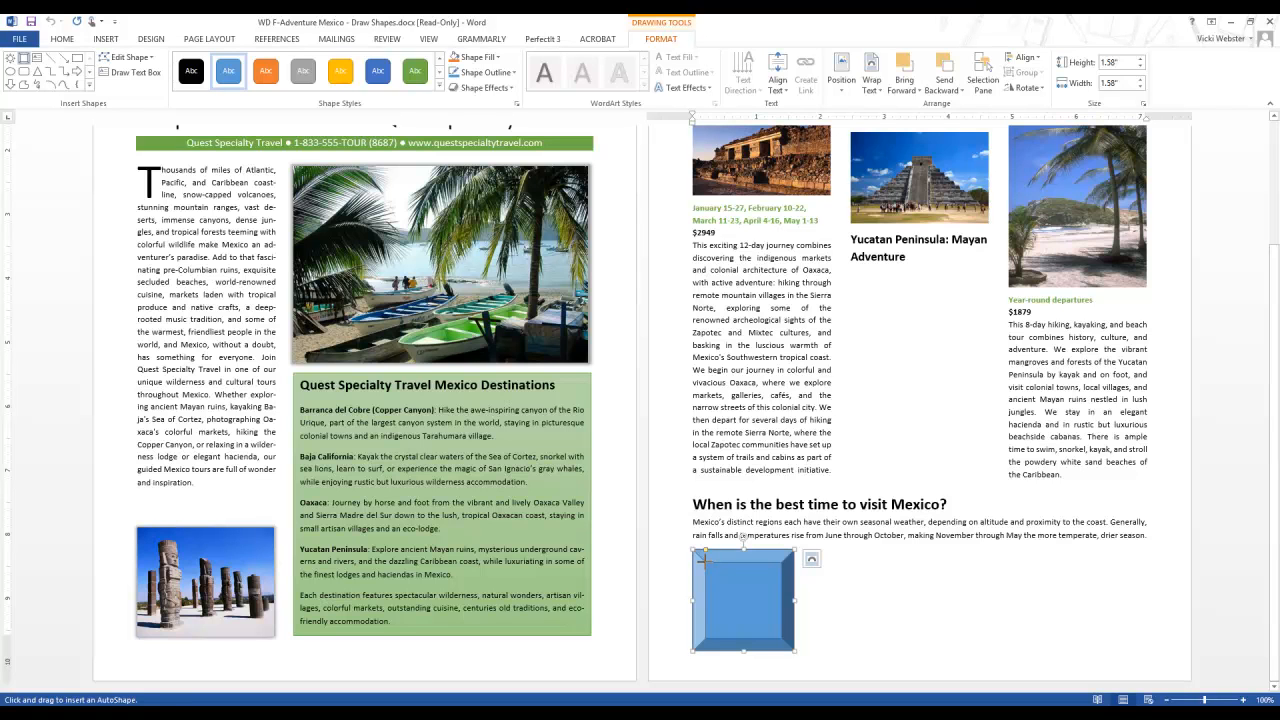
pyautogui.moveTo(704, 562); pyautogui.dragTo(782, 638)
pyautogui.click(24, 58)
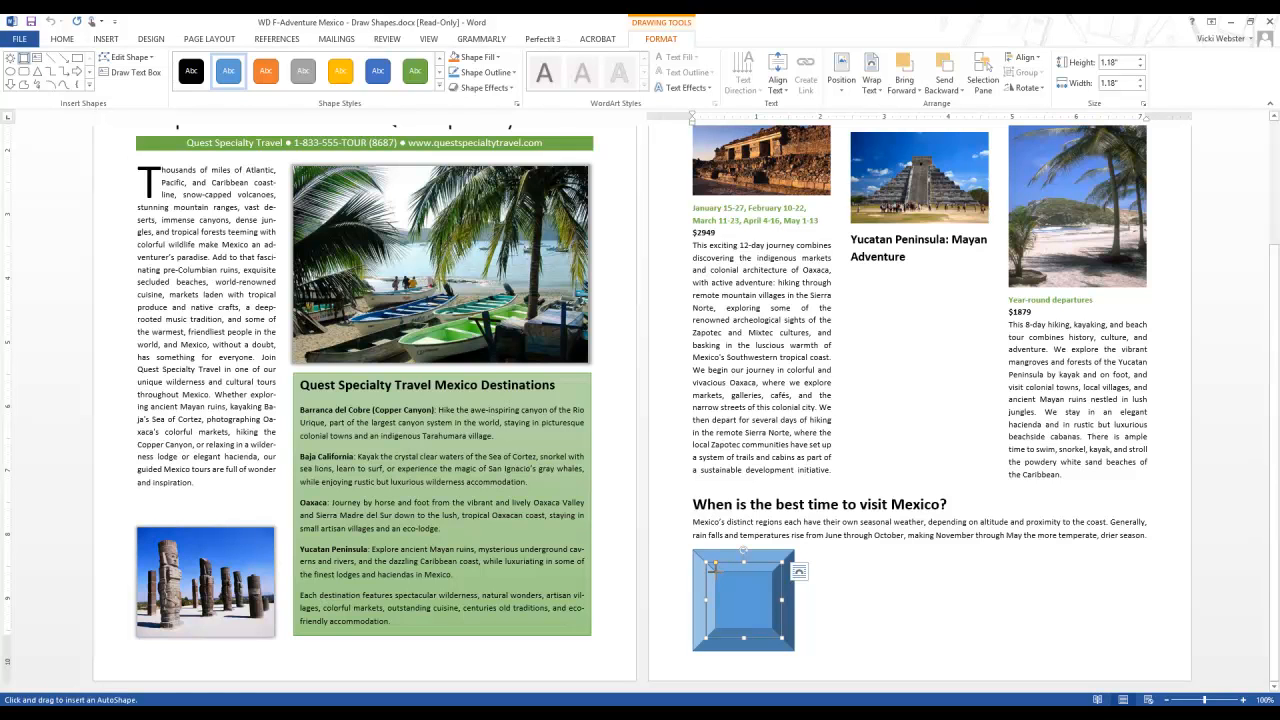
pyautogui.moveTo(717, 570); pyautogui.dragTo(773, 628)
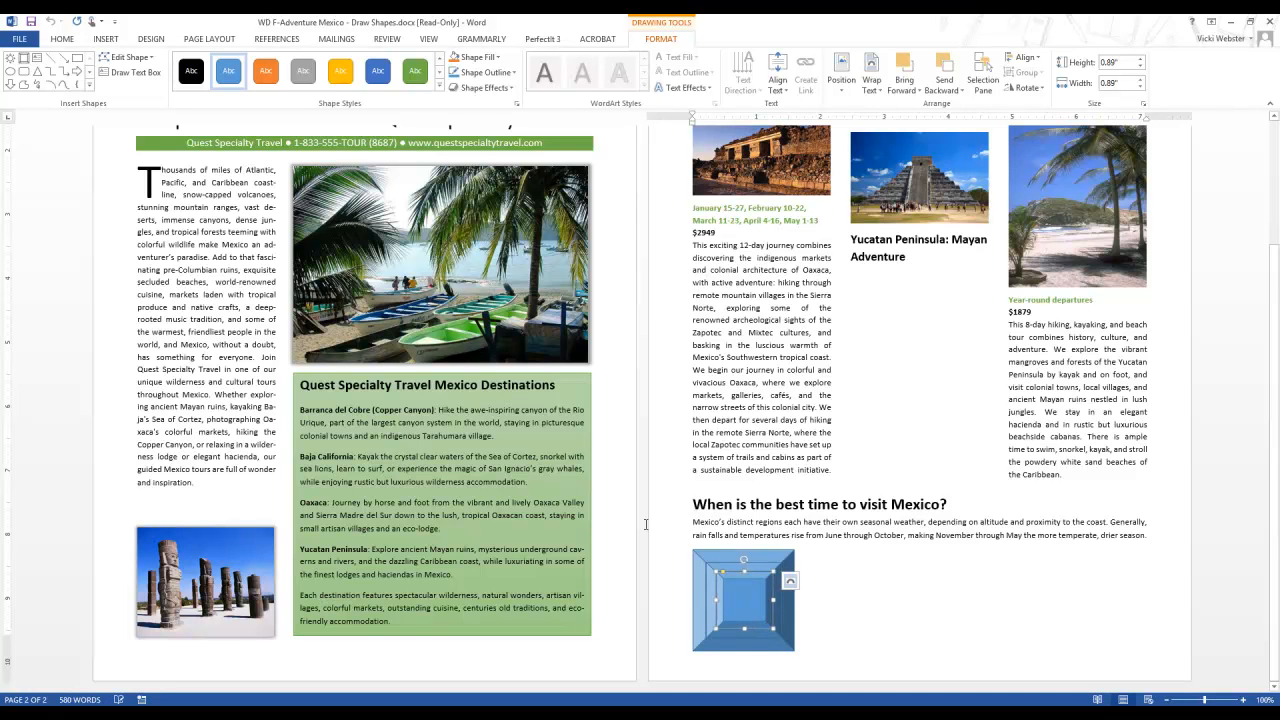
pyautogui.click(58, 85)
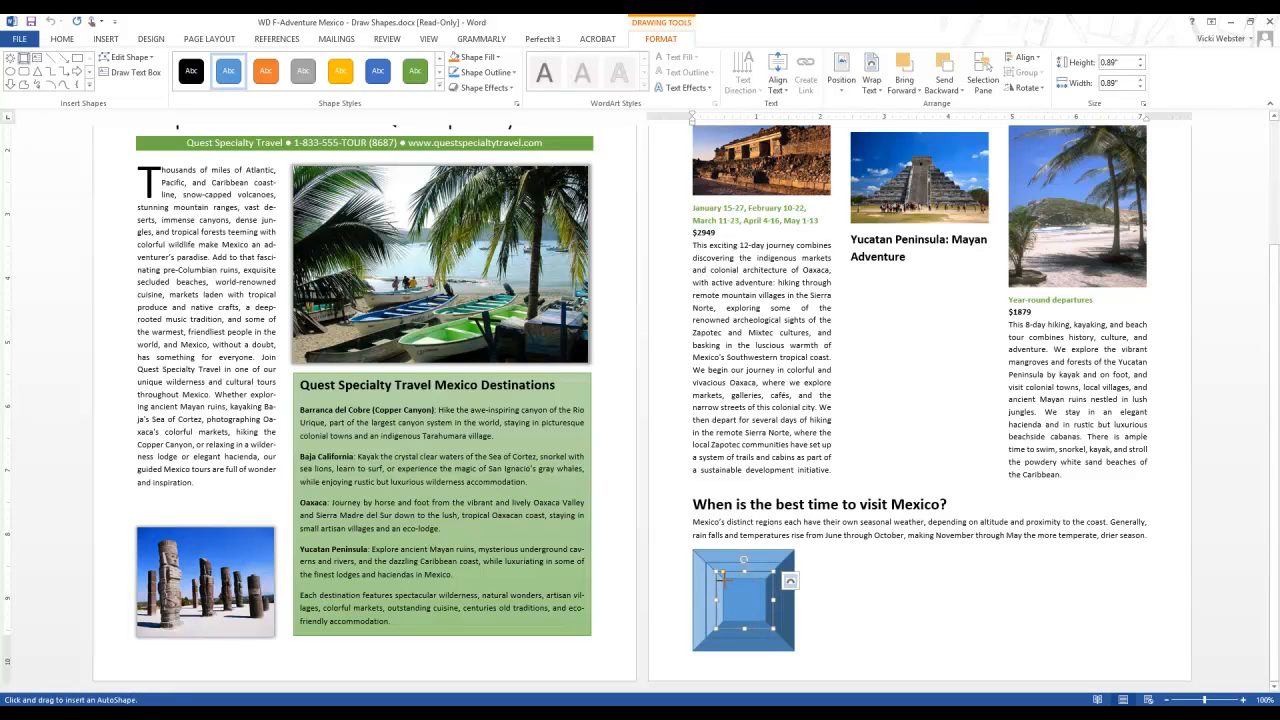
pyautogui.moveTo(719, 574); pyautogui.dragTo(767, 622)
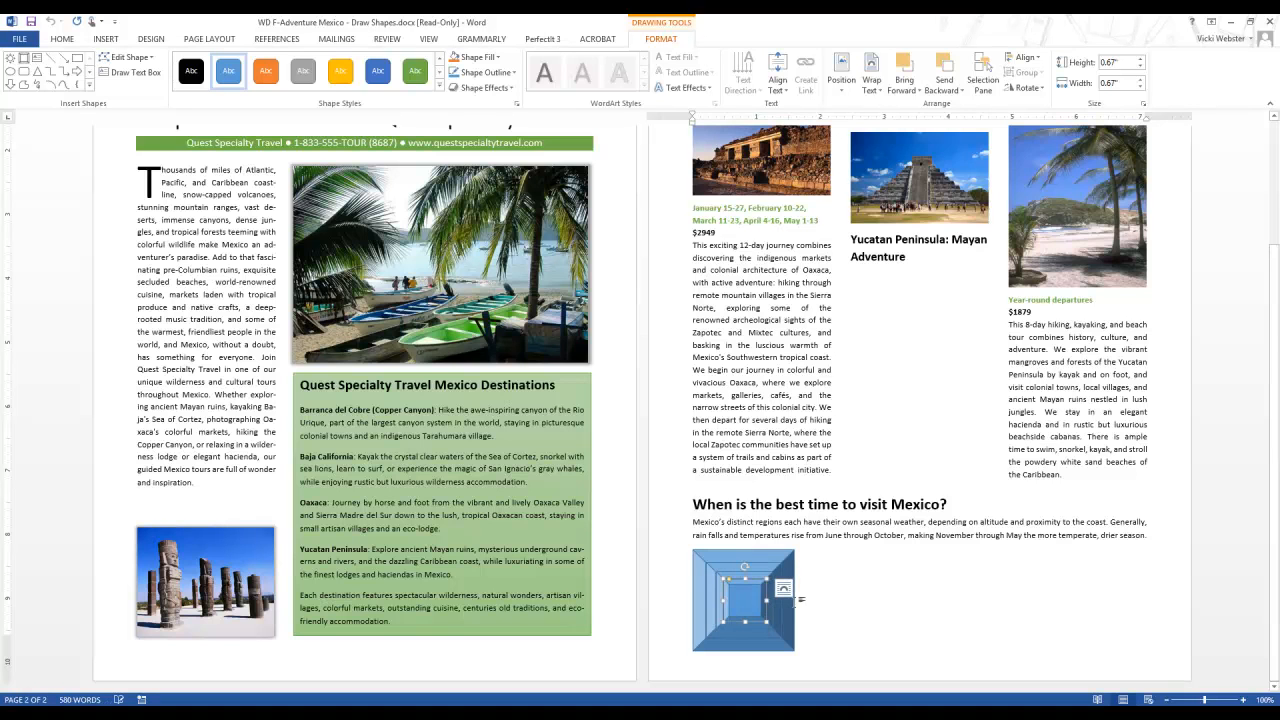
pyautogui.click(795, 535)
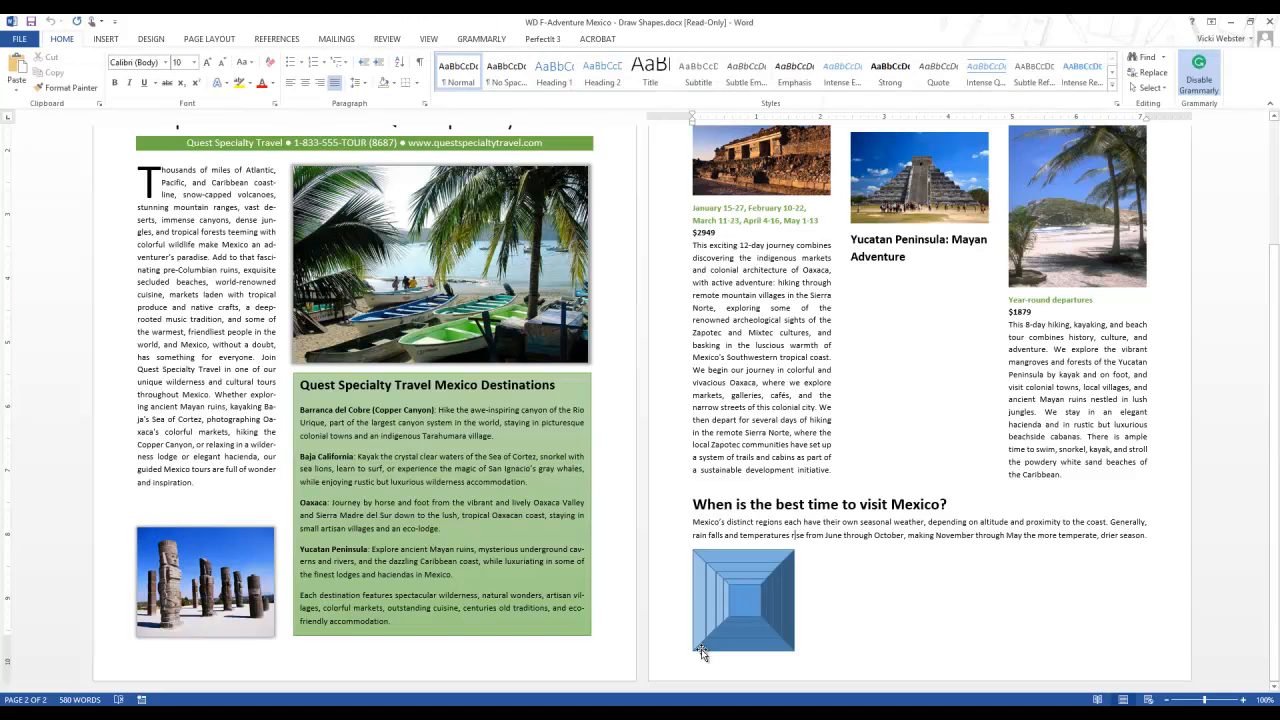
# Step: Group the four nested bevels and apply the Colored Outline - Blue, Accent 5 shape style to the group
pyautogui.click(698, 574)
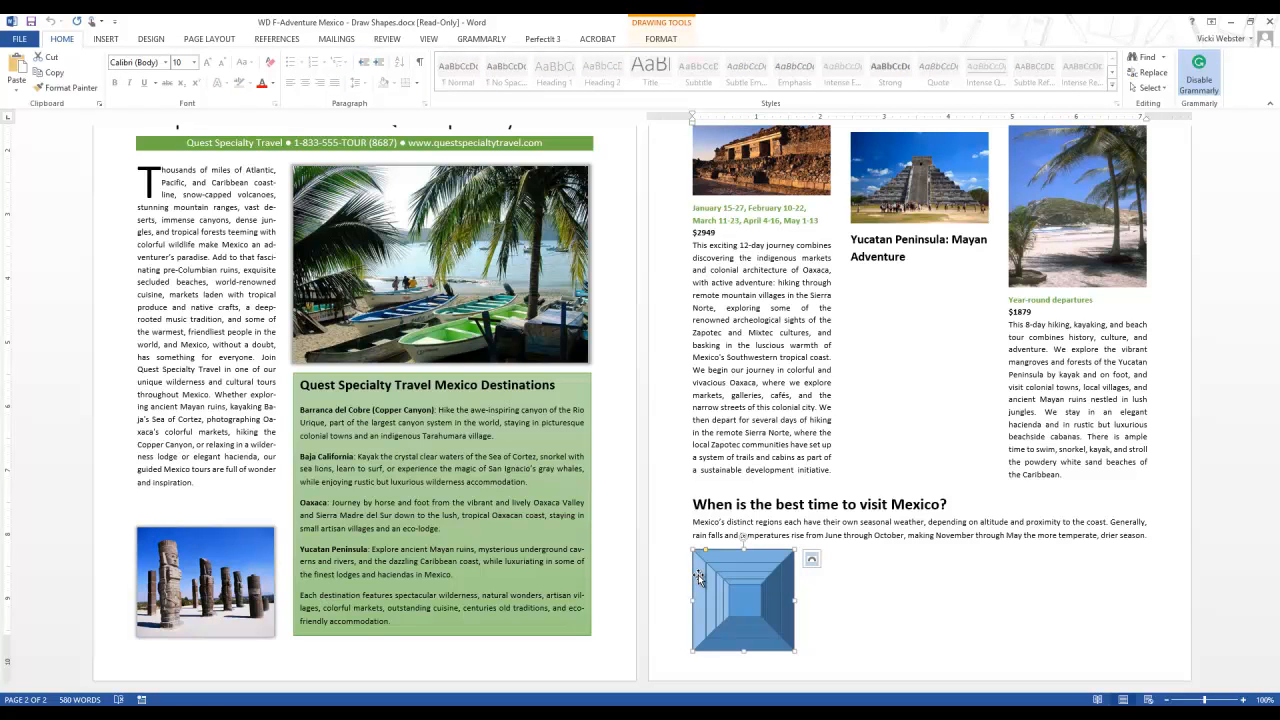
pyautogui.keyDown('ctrl'); pyautogui.click(711, 576); pyautogui.keyUp('ctrl')
pyautogui.keyDown('ctrl'); pyautogui.click(721, 580); pyautogui.keyUp('ctrl')
pyautogui.keyDown('ctrl'); pyautogui.click(745, 595); pyautogui.keyUp('ctrl')
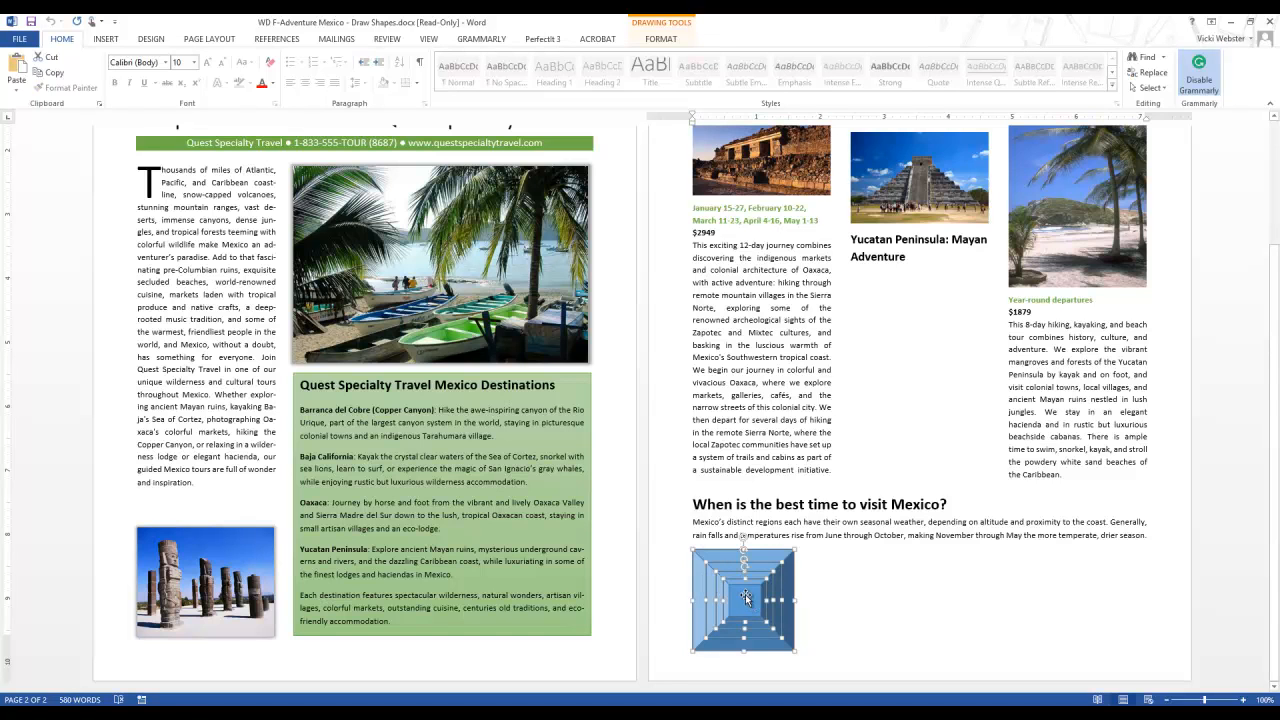
pyautogui.click(661, 40)
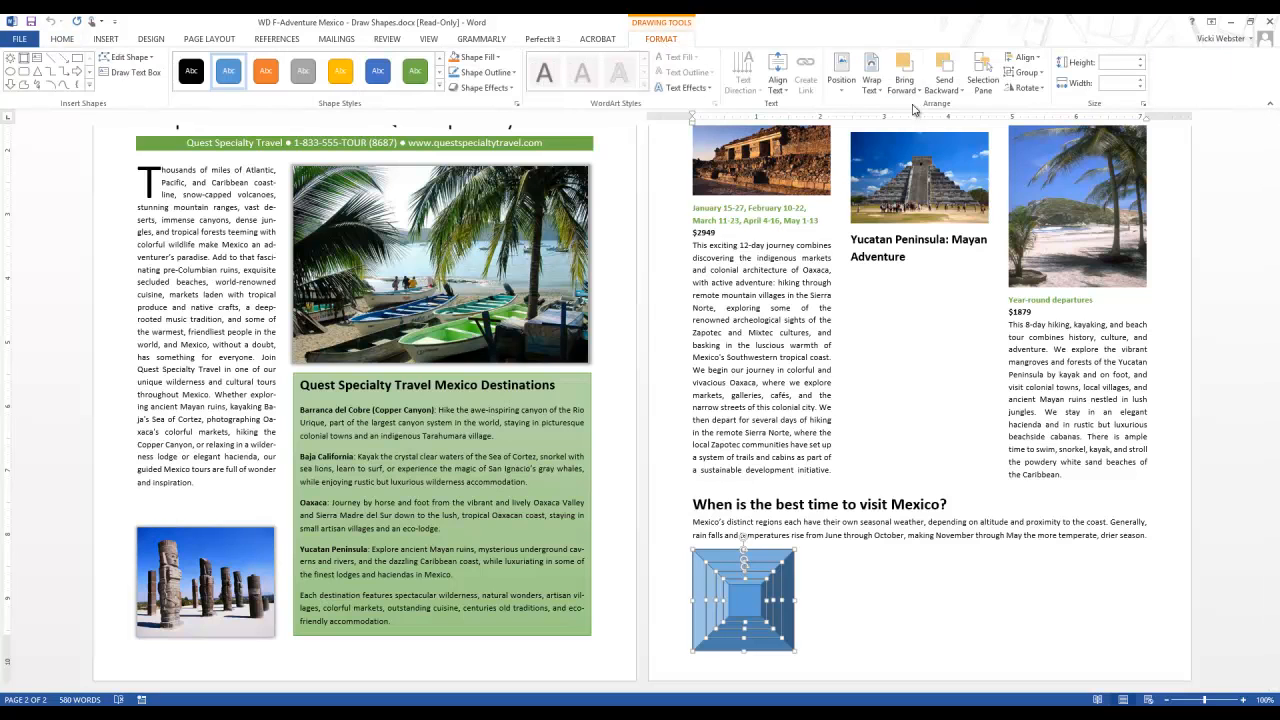
pyautogui.click(1027, 72)
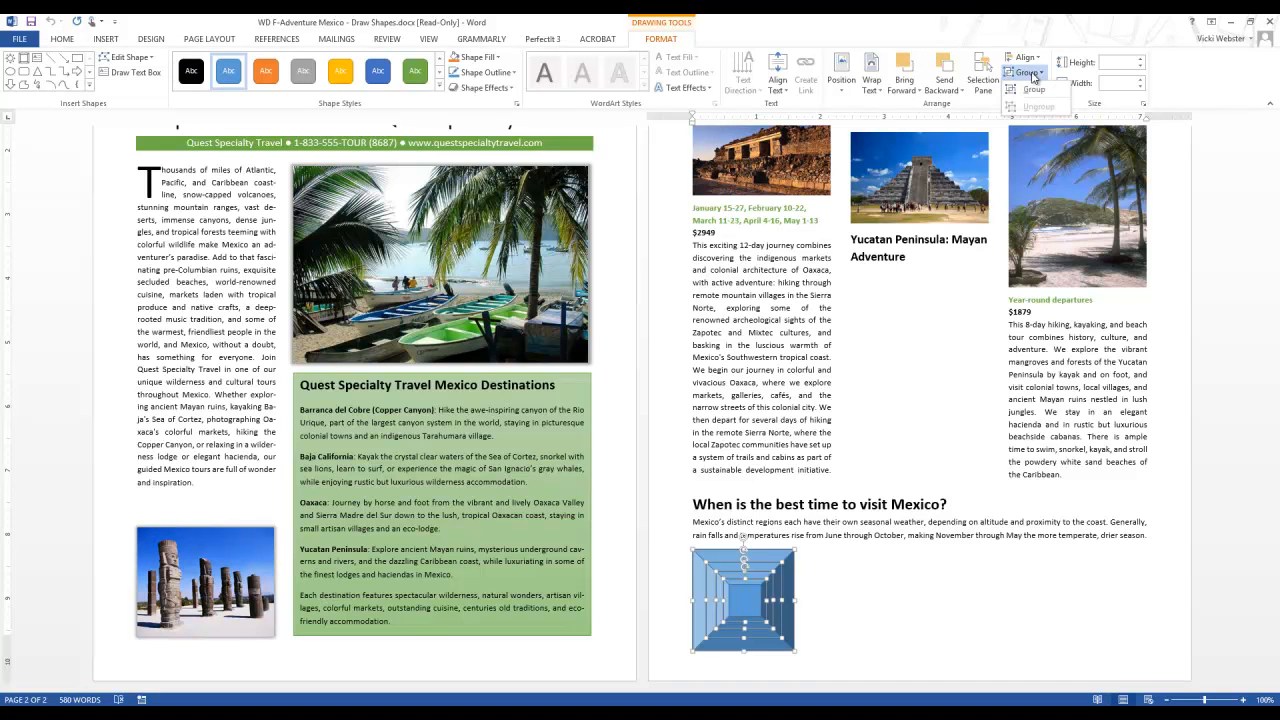
pyautogui.click(1033, 90)
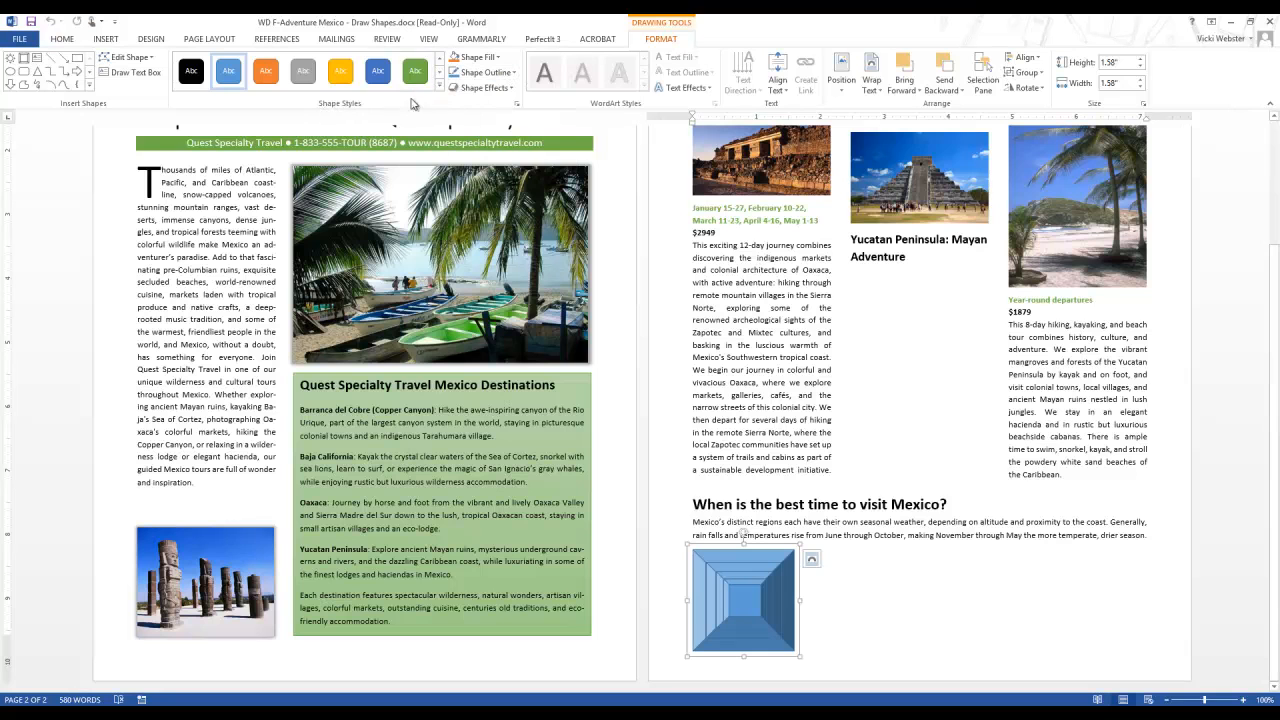
pyautogui.click(437, 90)
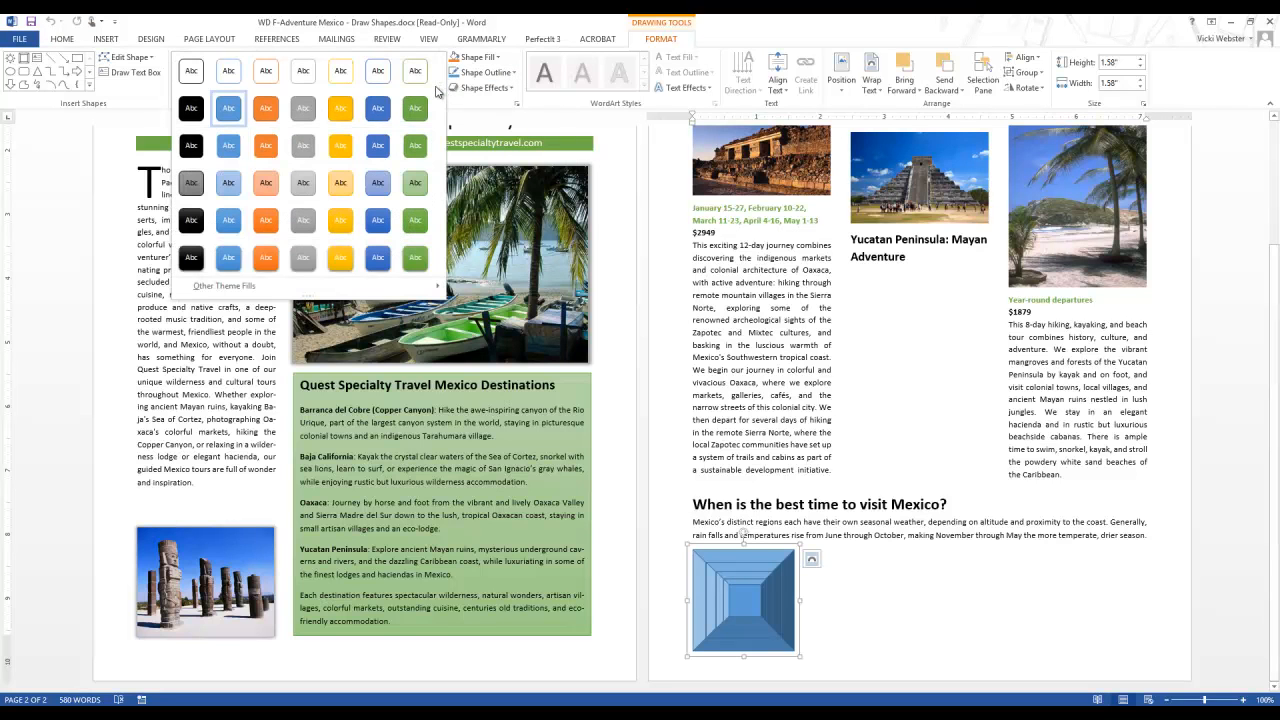
pyautogui.click(378, 78)
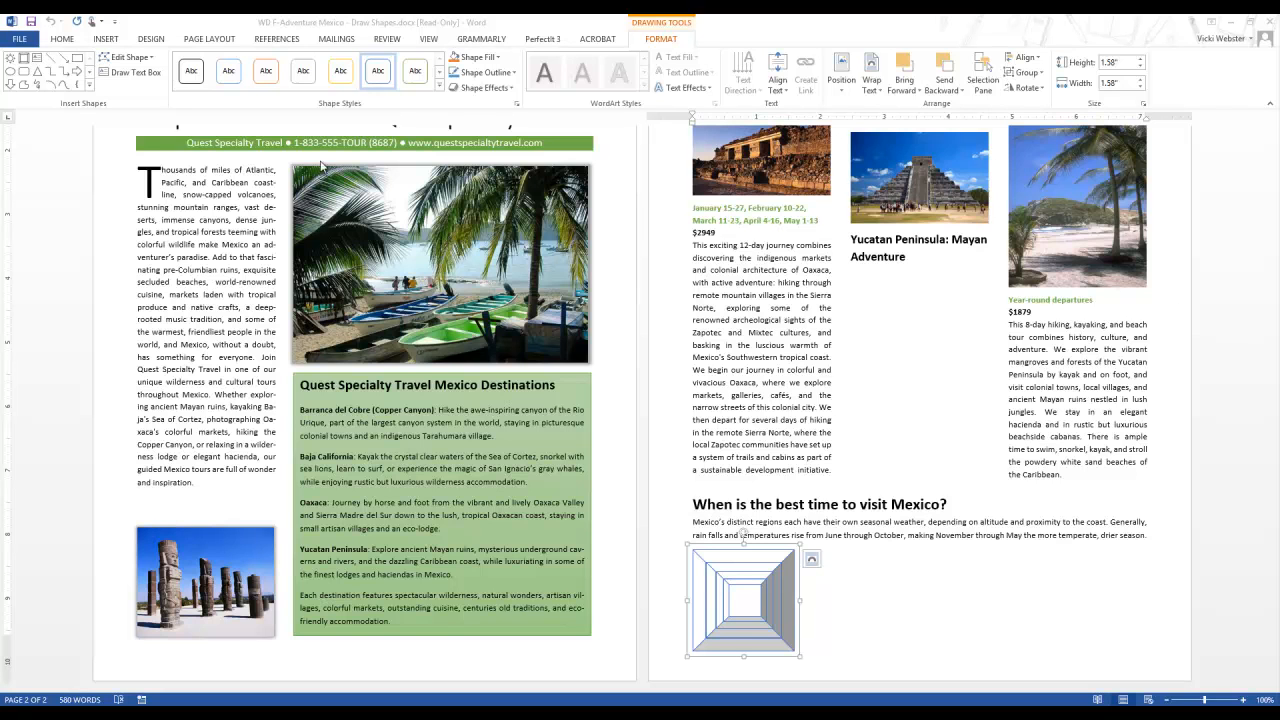
# Step: Draw a sun shape about 0.48" high and 0.49" wide in the innermost bevel and style it Intense Effect - Gold, Accent 4
pyautogui.click(89, 85)
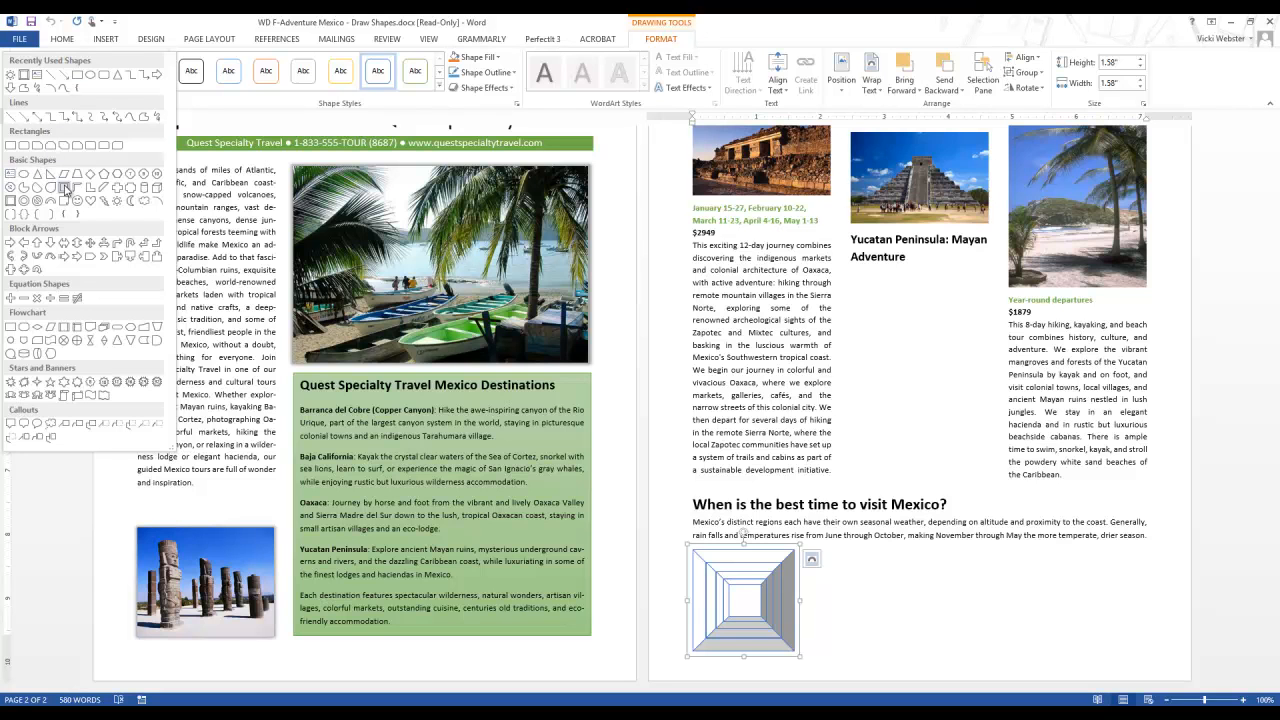
pyautogui.click(117, 204)
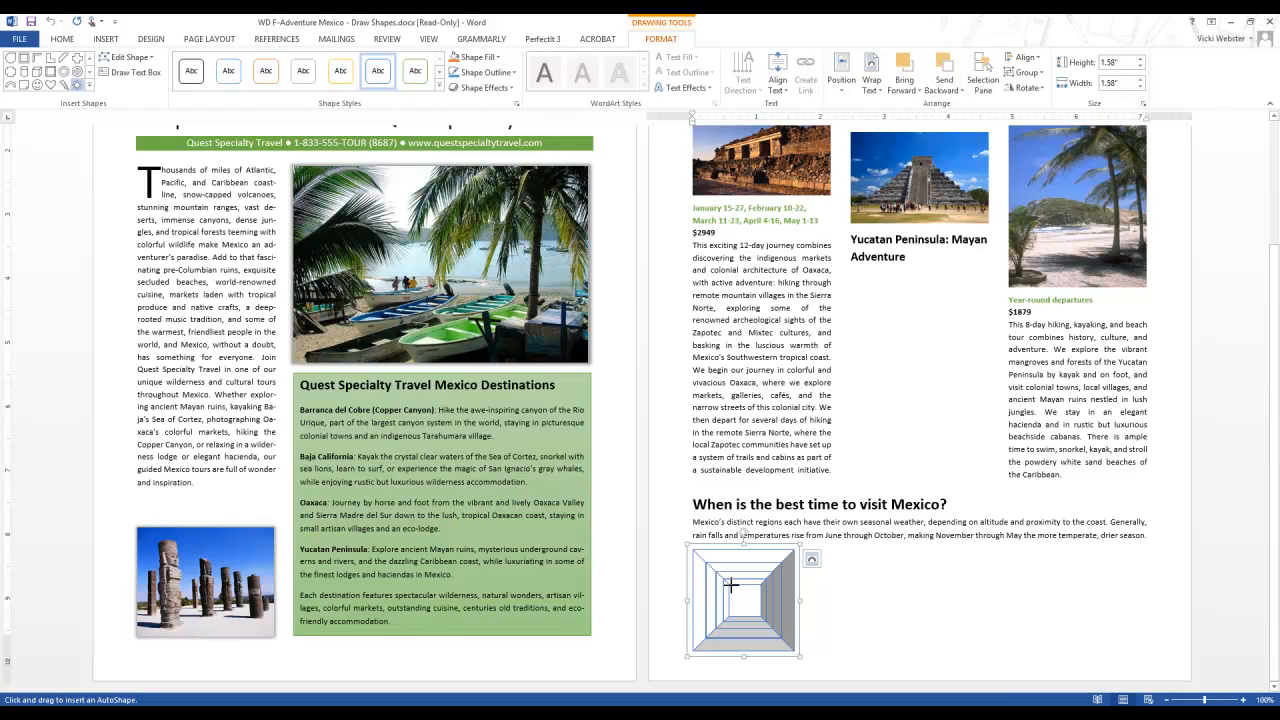
pyautogui.moveTo(729, 585); pyautogui.dragTo(762, 616)
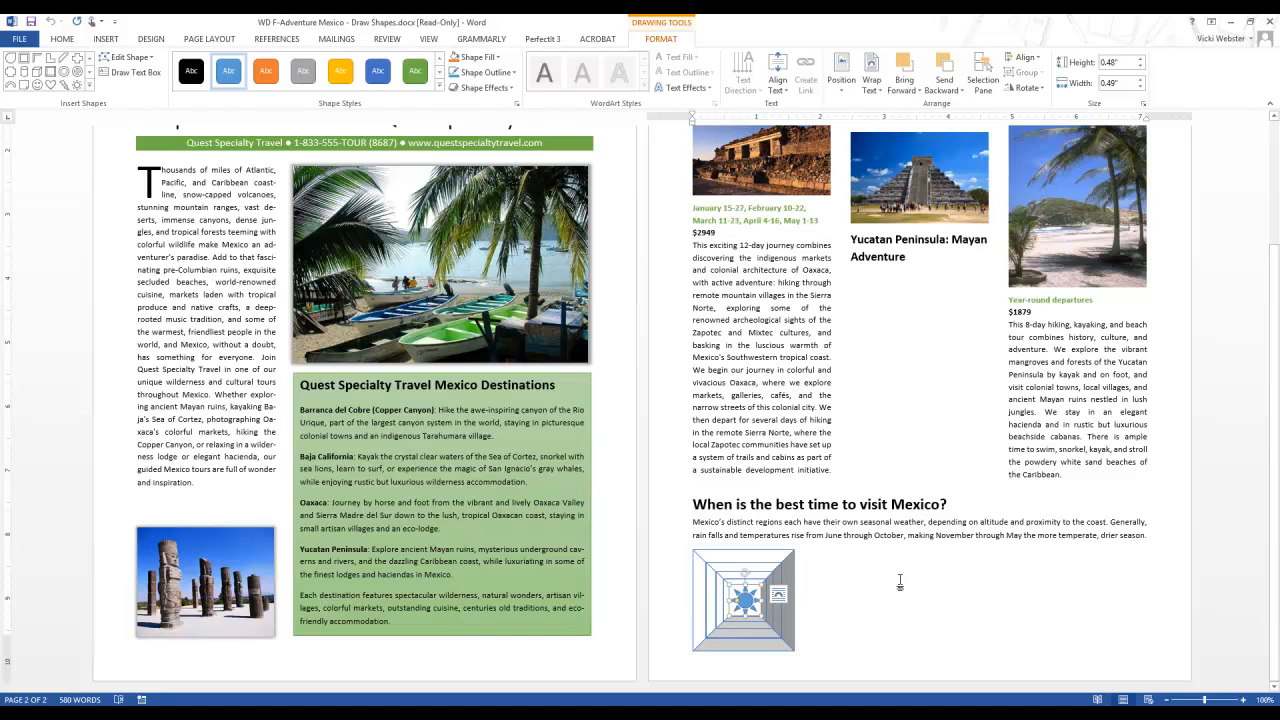
pyautogui.click(439, 88)
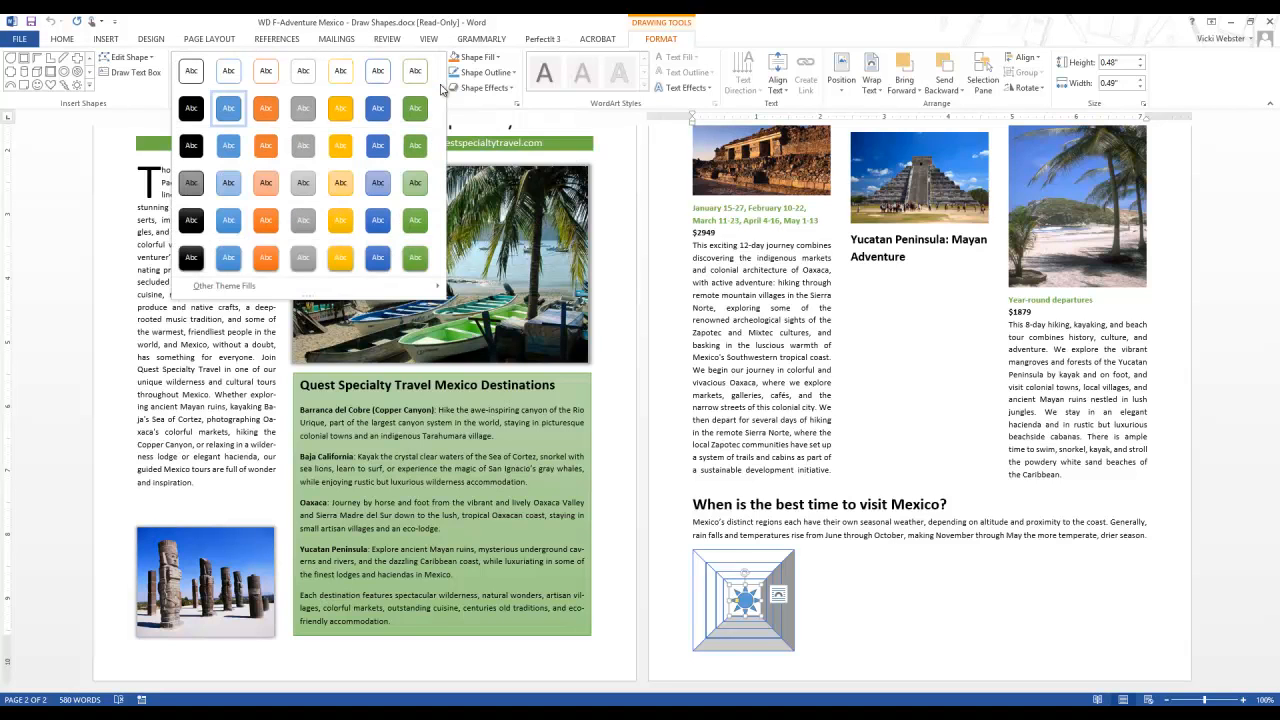
pyautogui.click(341, 259)
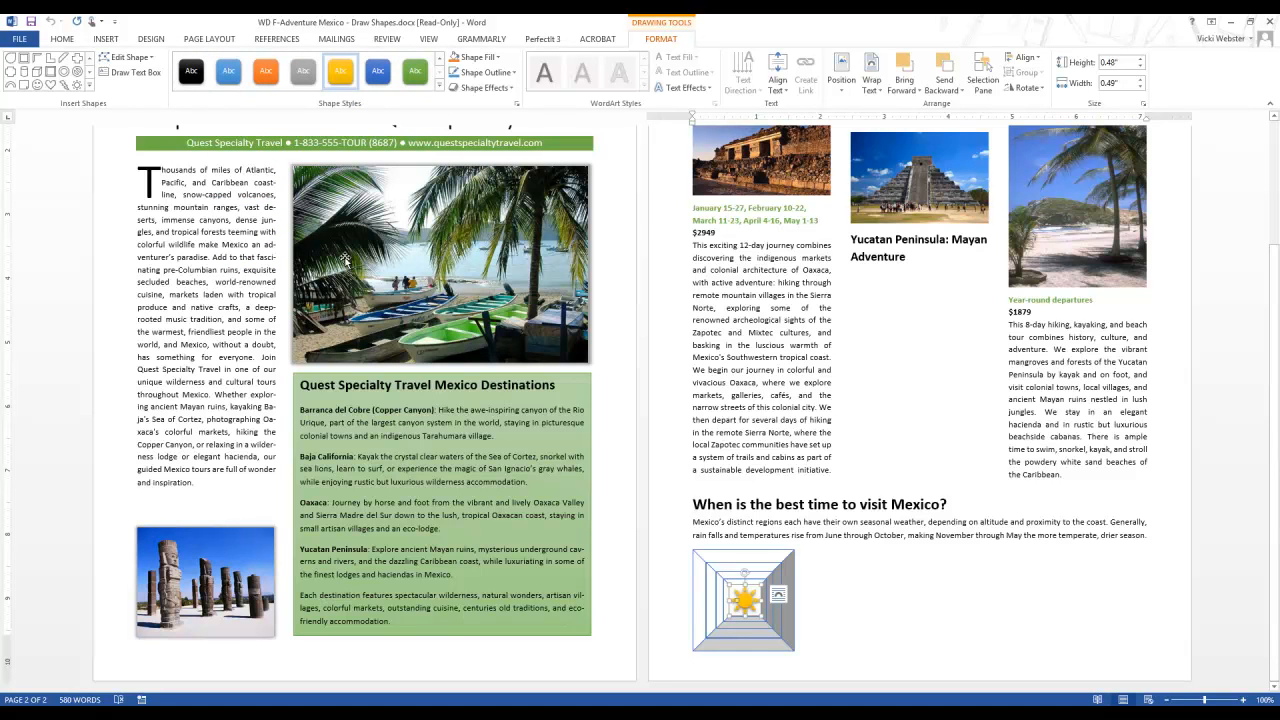
pyautogui.click(840, 550)
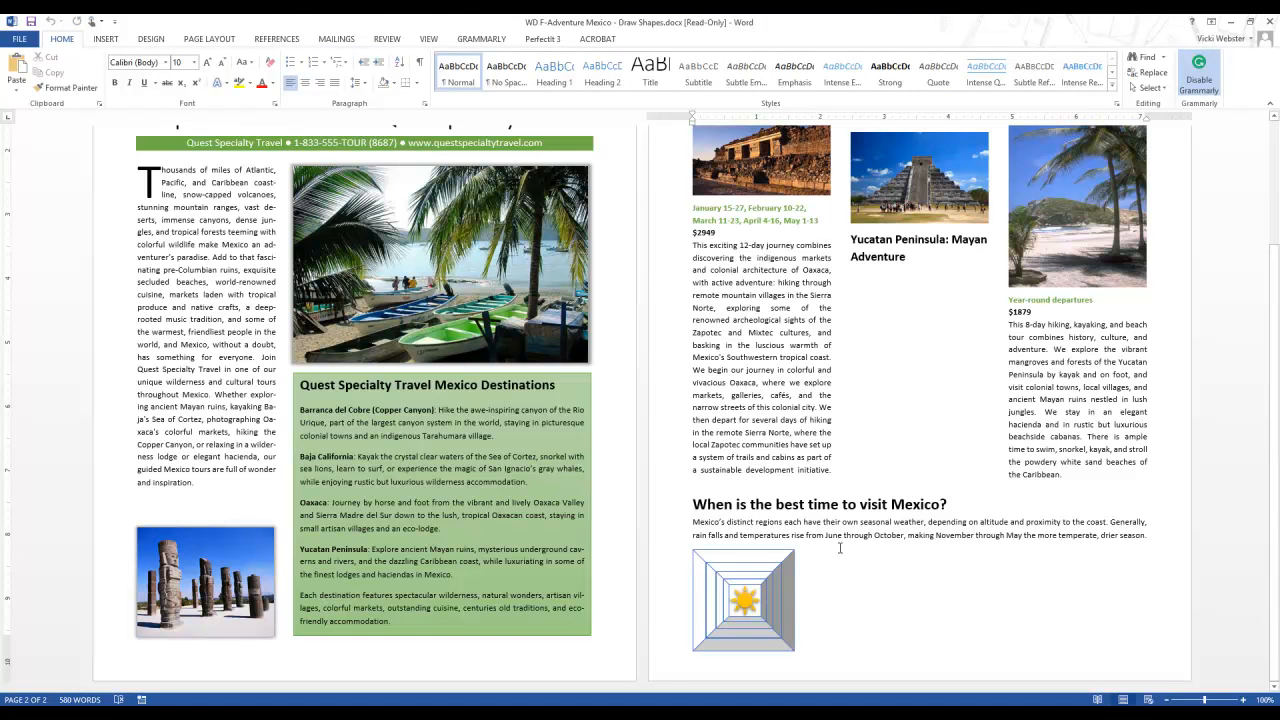
# Step: Group the gold sun together with the nested bevel group
pyautogui.click(701, 578)
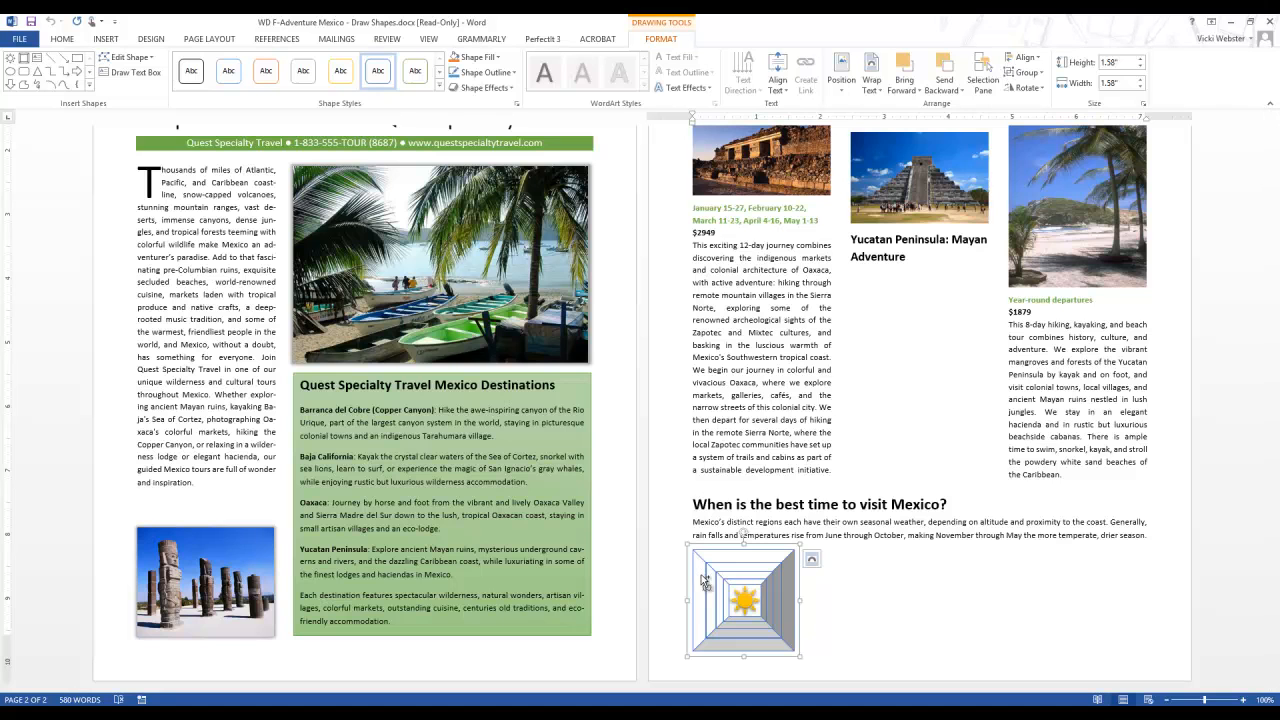
pyautogui.keyDown('shift'); pyautogui.click(744, 600); pyautogui.keyUp('shift')
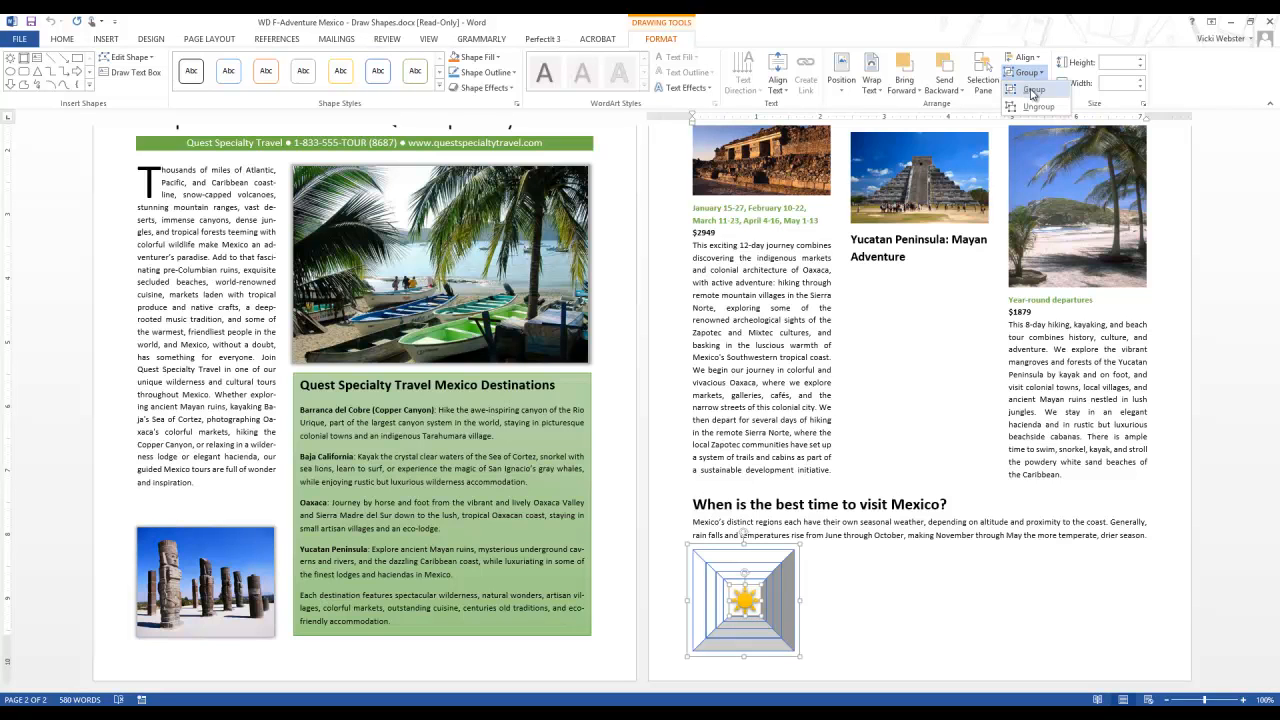
pyautogui.click(1033, 92)
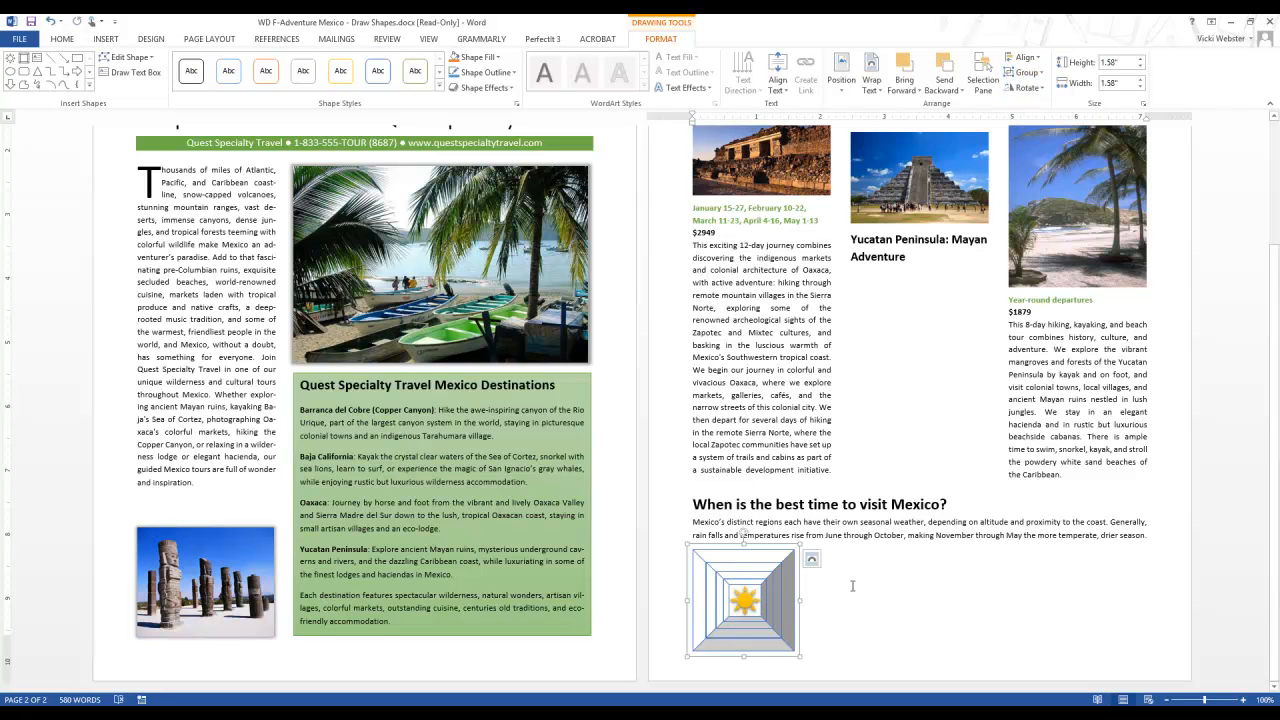
pyautogui.click(851, 588)
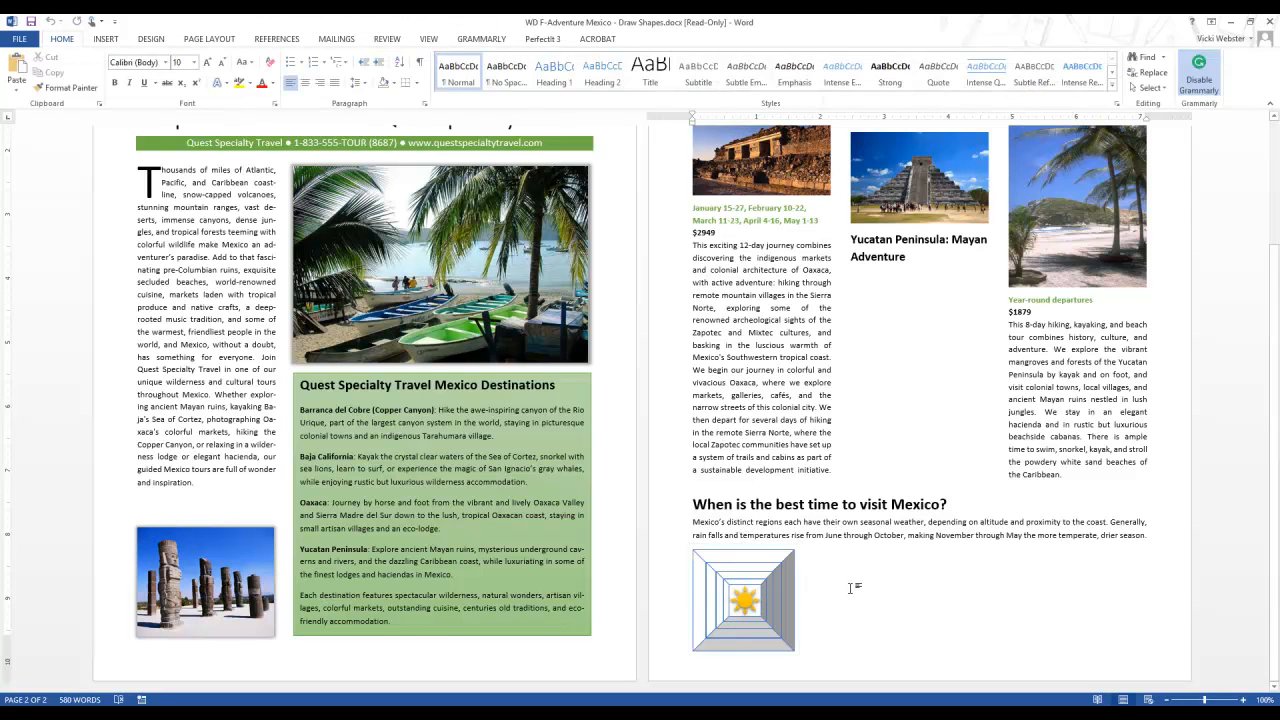
# Step: Rotate the combined bevel-and-sun graphic 90° to the right
pyautogui.click(775, 581)
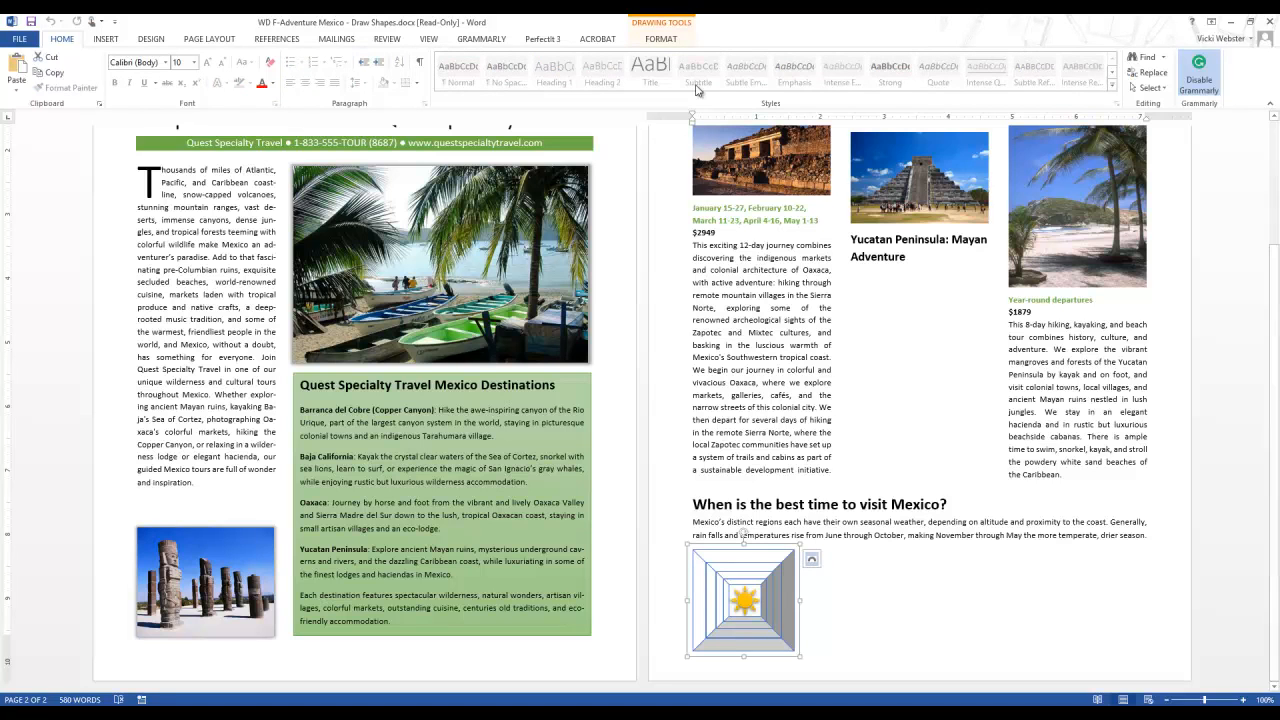
pyautogui.click(663, 40)
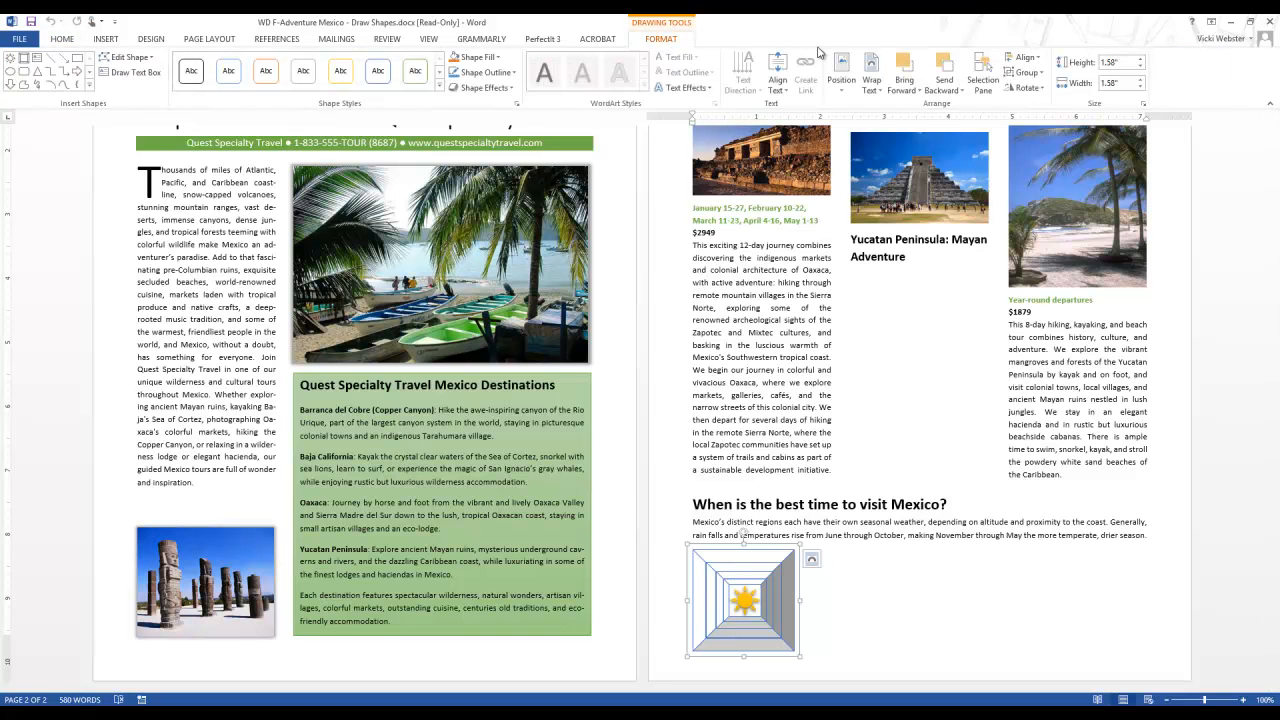
pyautogui.click(1037, 90)
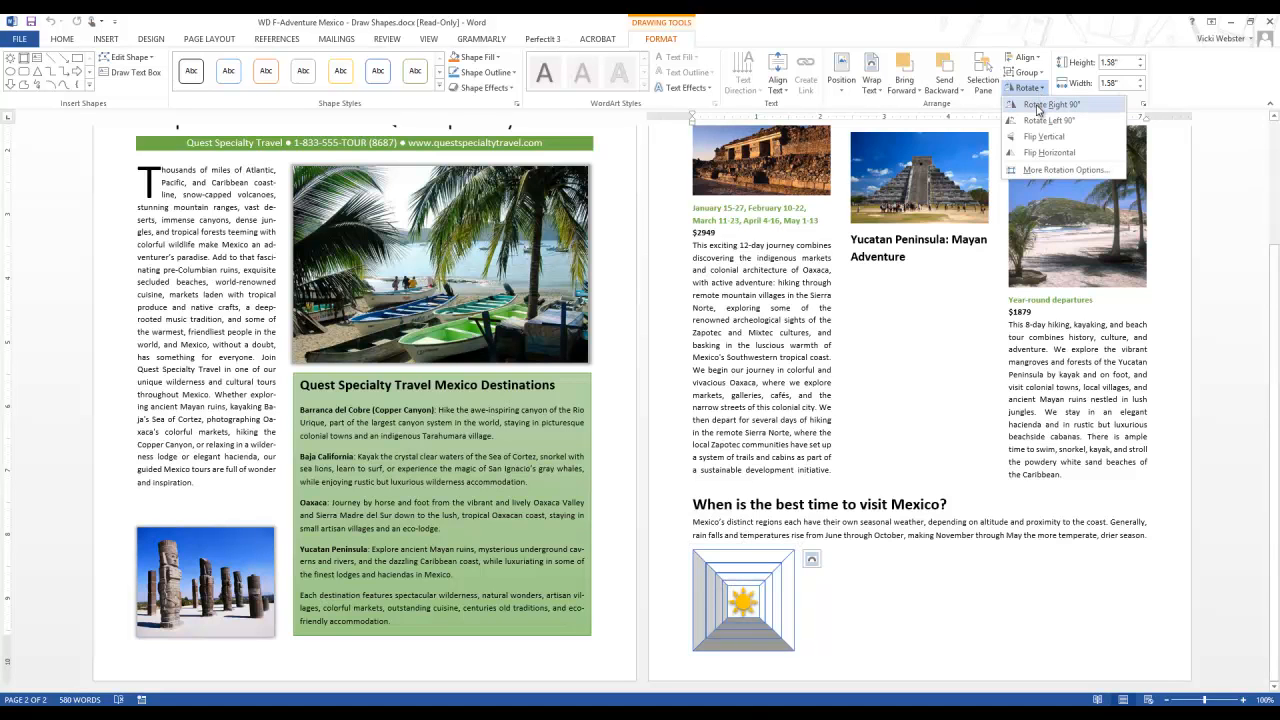
pyautogui.click(1037, 110)
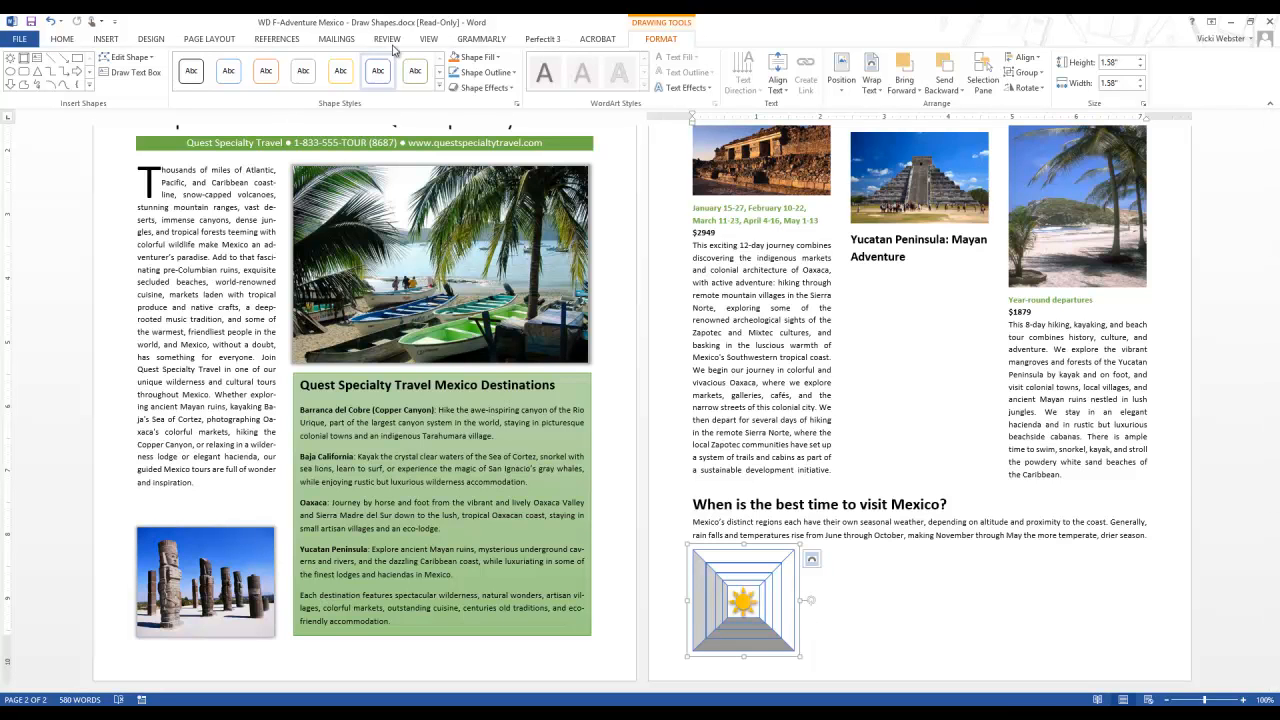
# Step: Move the bevel-and-sun graphic onto the text below "Year-round departures" in the third column of page 2
pyautogui.click(436, 41)
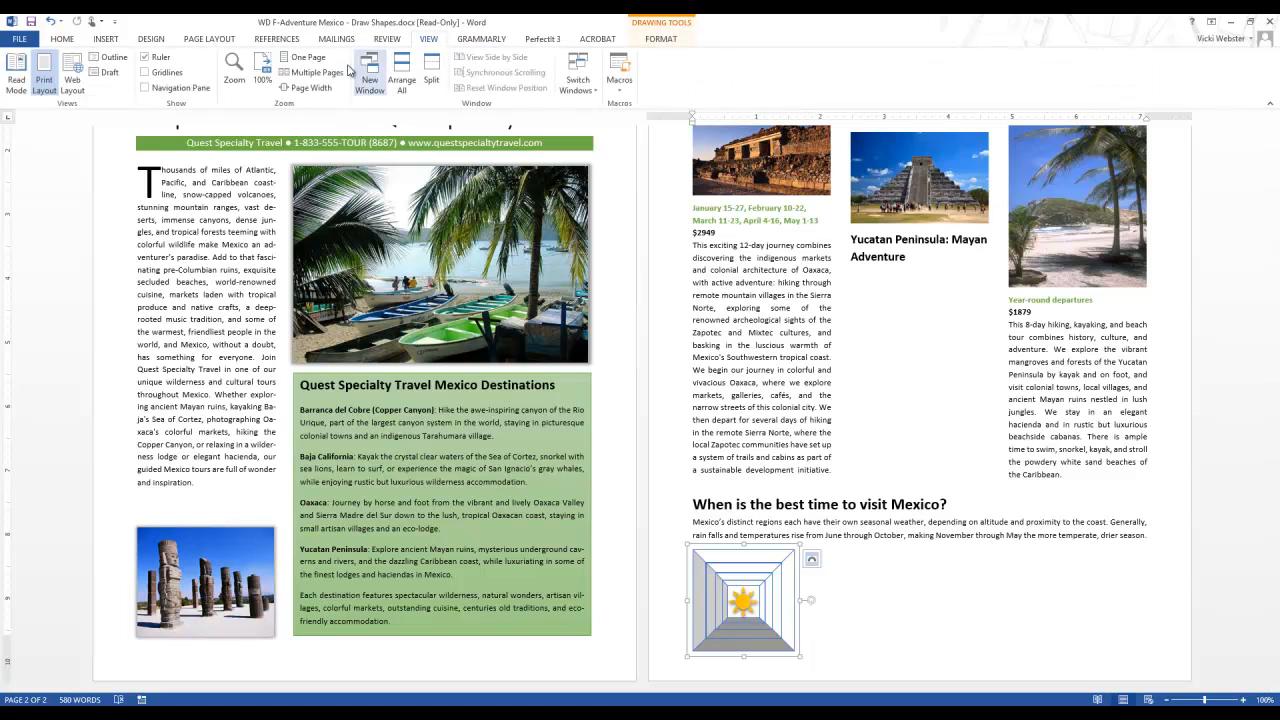
pyautogui.click(263, 71)
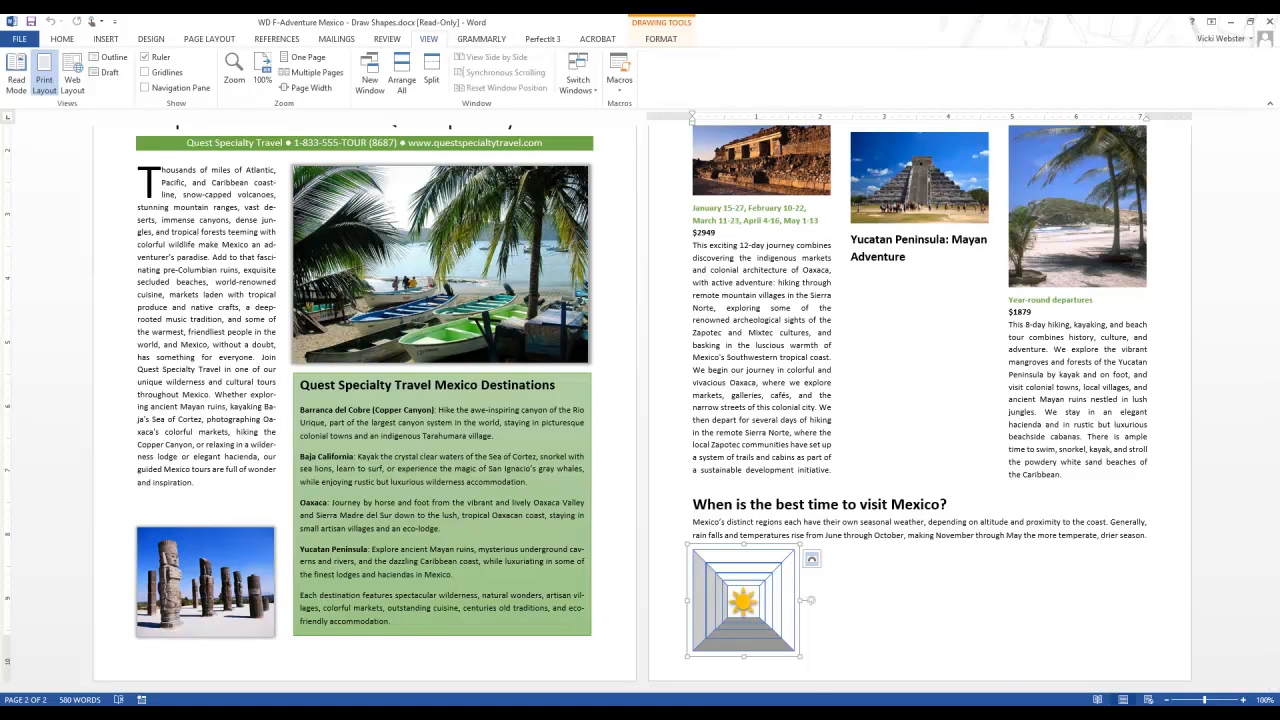
pyautogui.moveTo(744, 607); pyautogui.dragTo(1080, 398)
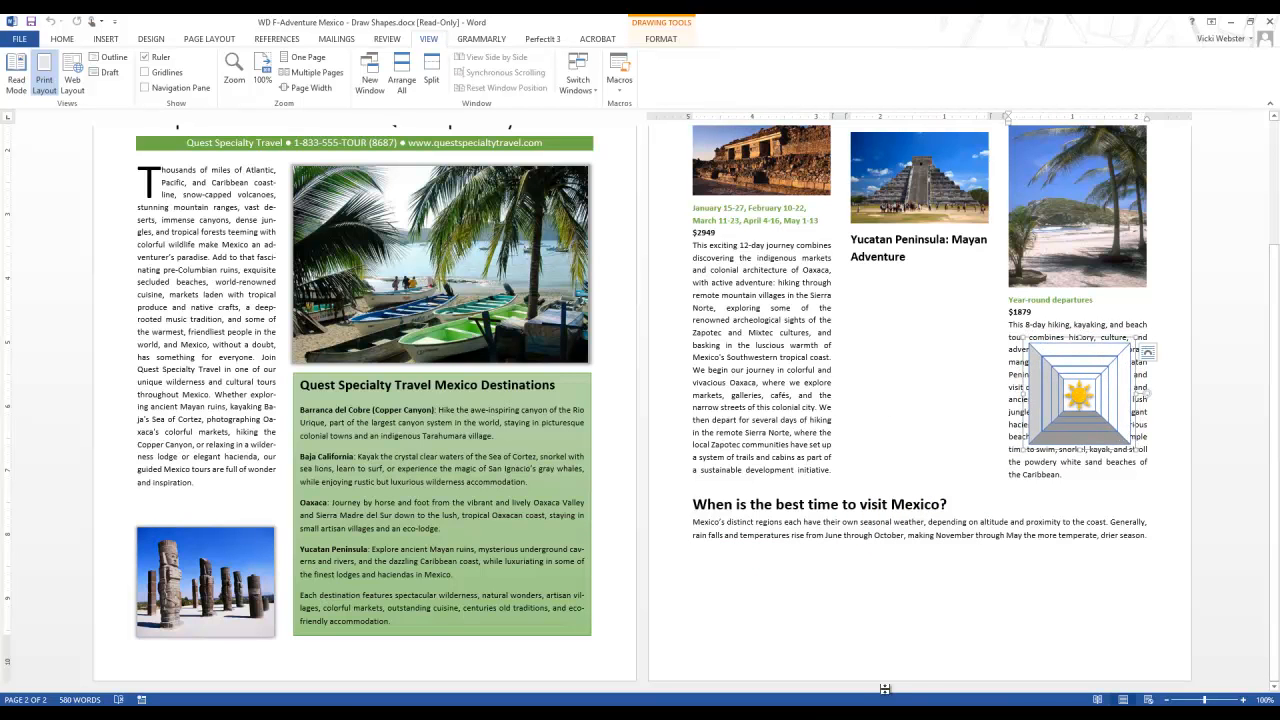